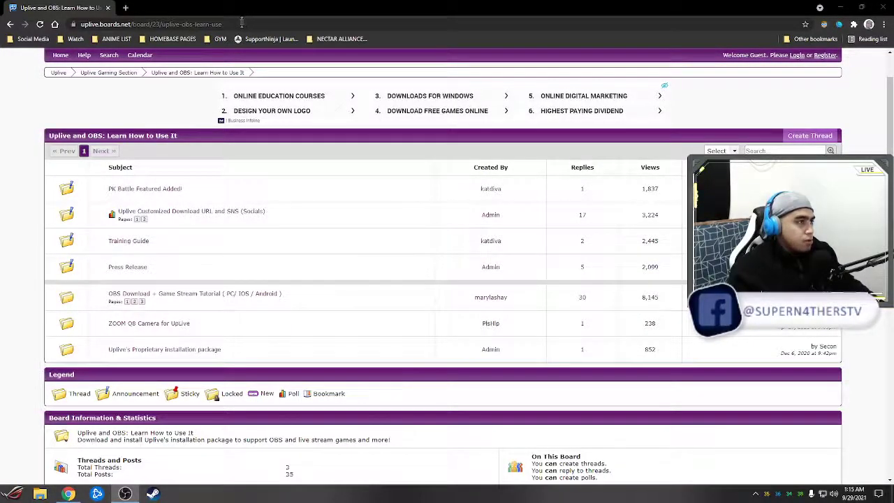
# - Go to the Uplive forum home page at uplive.boards.net
pyautogui.click(242, 23)
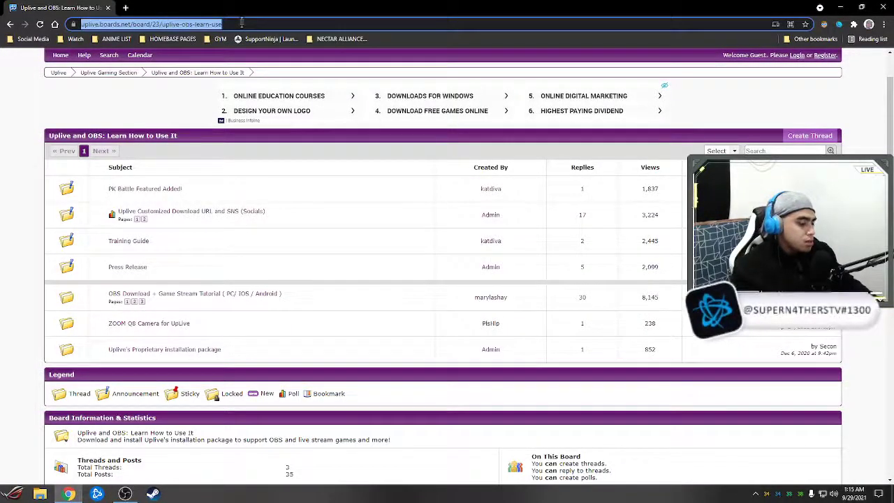
pyautogui.click(242, 23)
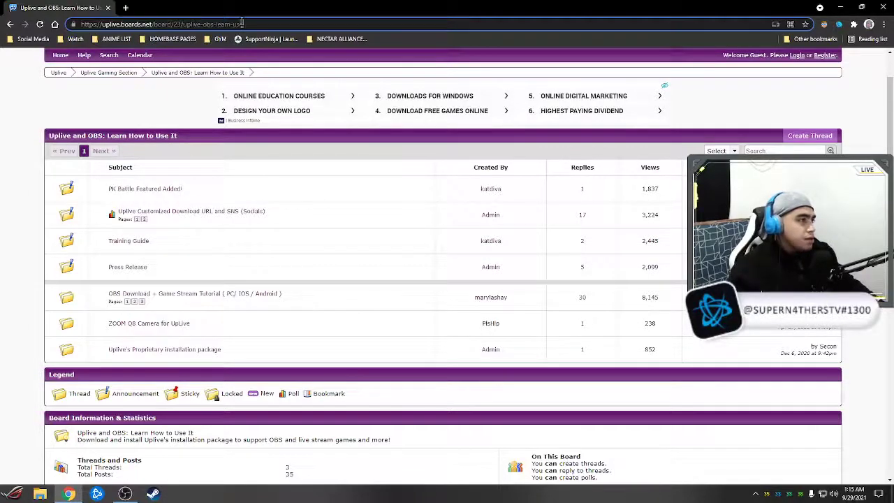
pyautogui.moveTo(244, 23); pyautogui.dragTo(151, 24)
pyautogui.press('BackSpace')
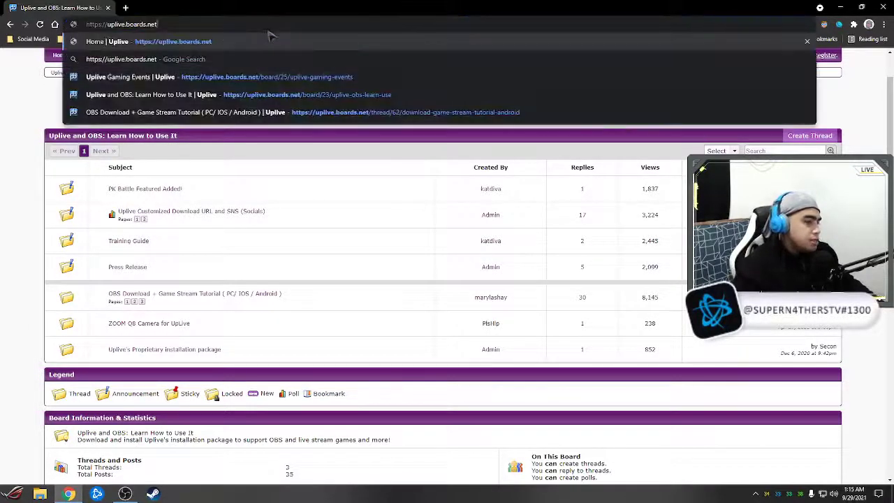
pyautogui.press('Return')
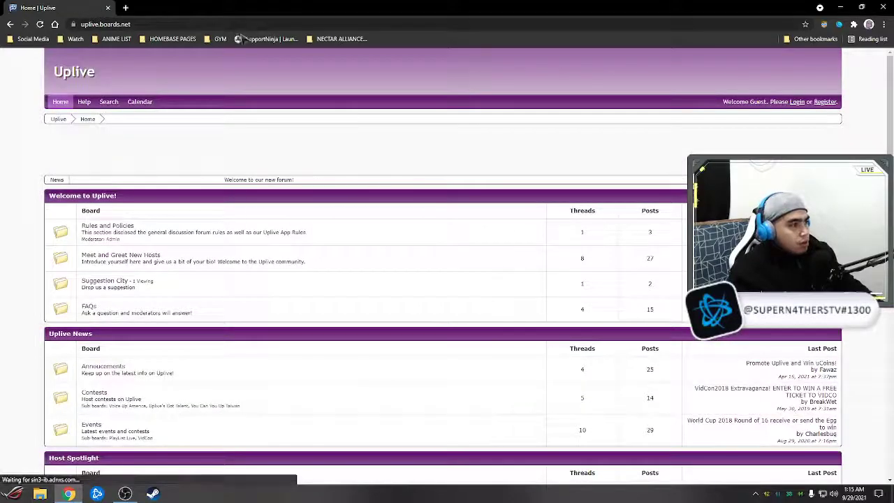
# - Open the "Uplive and OBS: Learn How to Use It" board in the Uplive Gaming Section
pyautogui.scroll(-3, 145, 105)
pyautogui.scroll(-5, 145, 105)
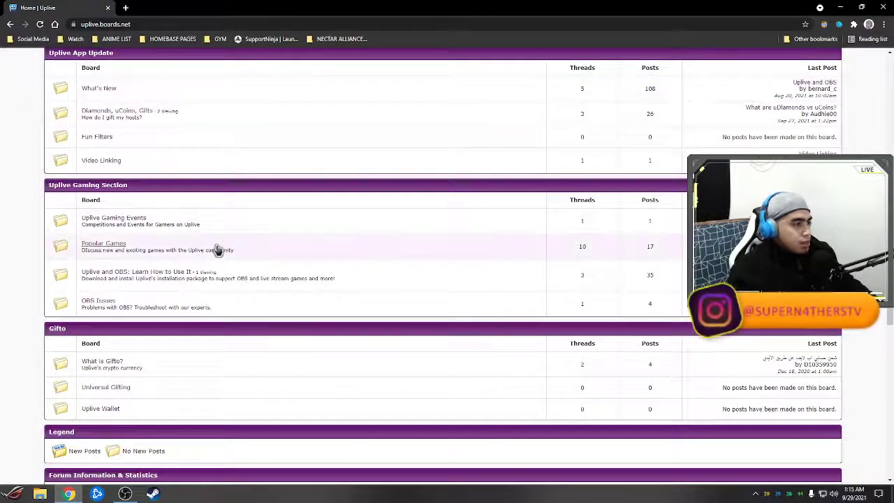
pyautogui.scroll(3, 146, 192)
pyautogui.scroll(-3, 150, 136)
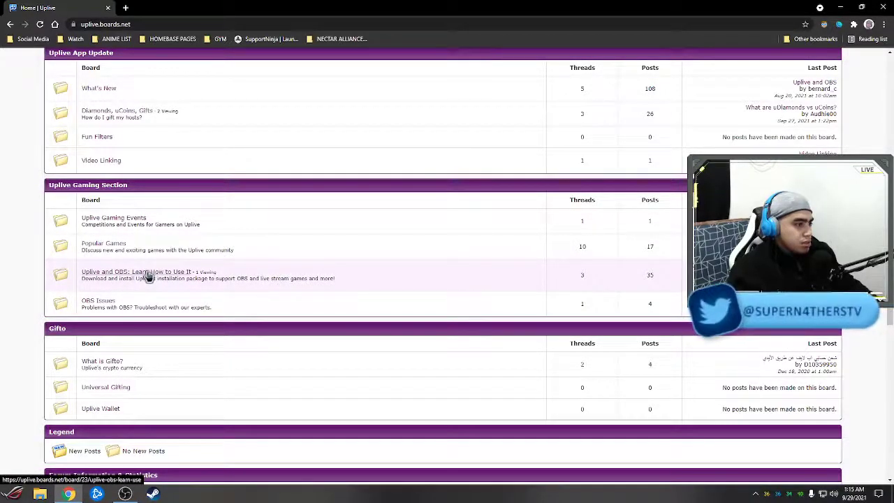
pyautogui.click(249, 274)
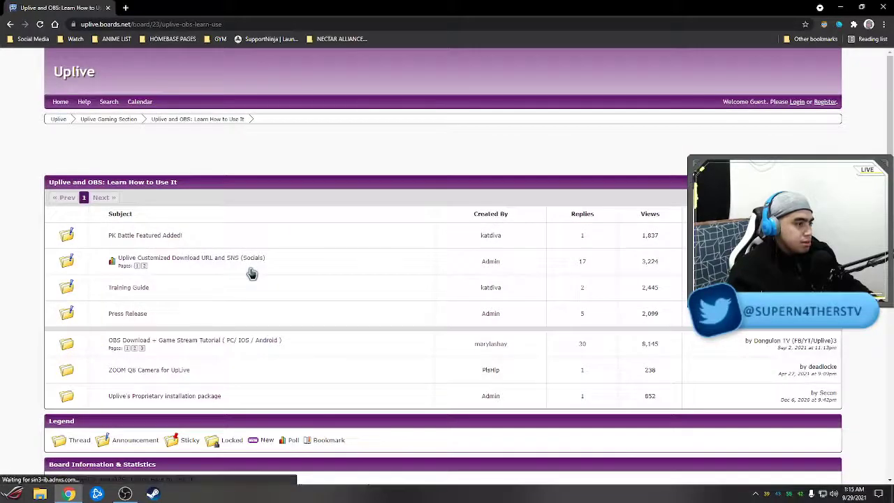
# - Open the "OBS Download + Game Stream Tutorial ( PC/ IOS / Android )" thread and follow its "Download And Tutorial" link
pyautogui.scroll(-2, 147, 180)
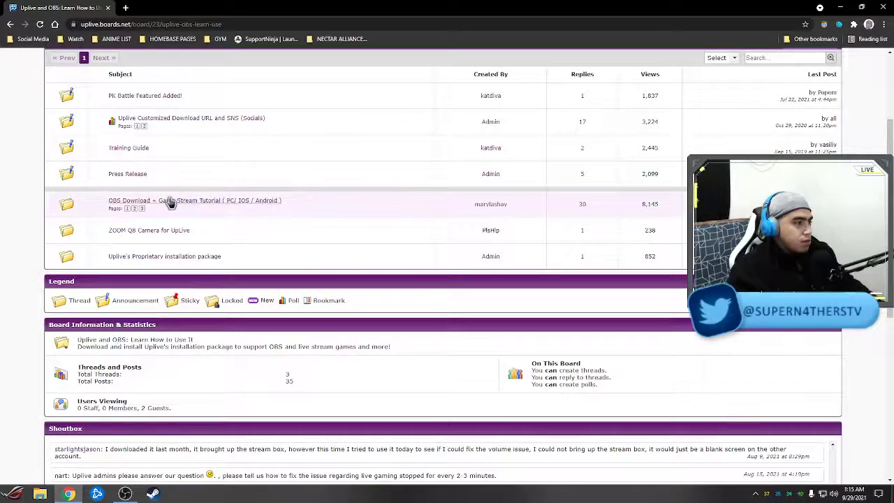
pyautogui.click(146, 202)
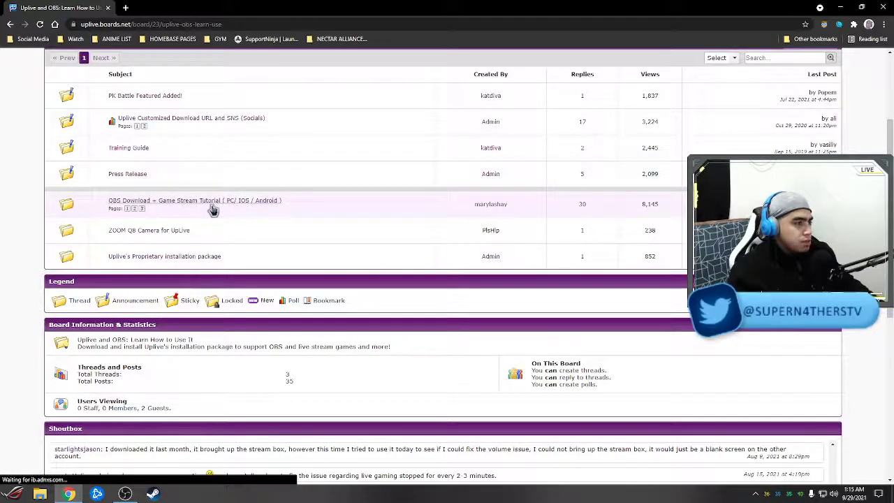
pyautogui.scroll(1, 265, 206)
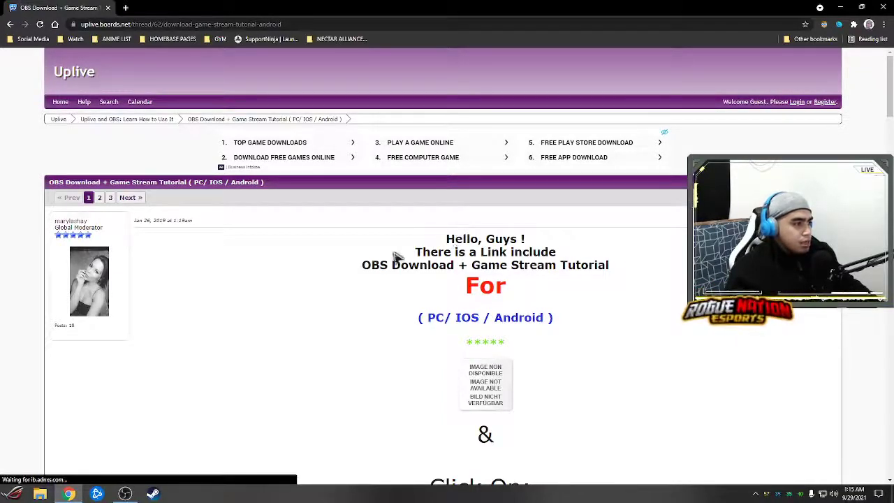
pyautogui.scroll(-2, 516, 269)
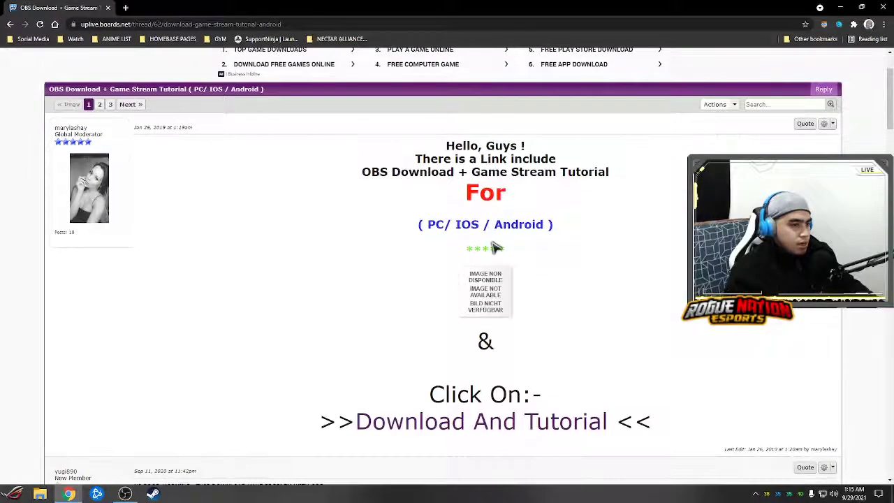
pyautogui.scroll(-1, 591, 274)
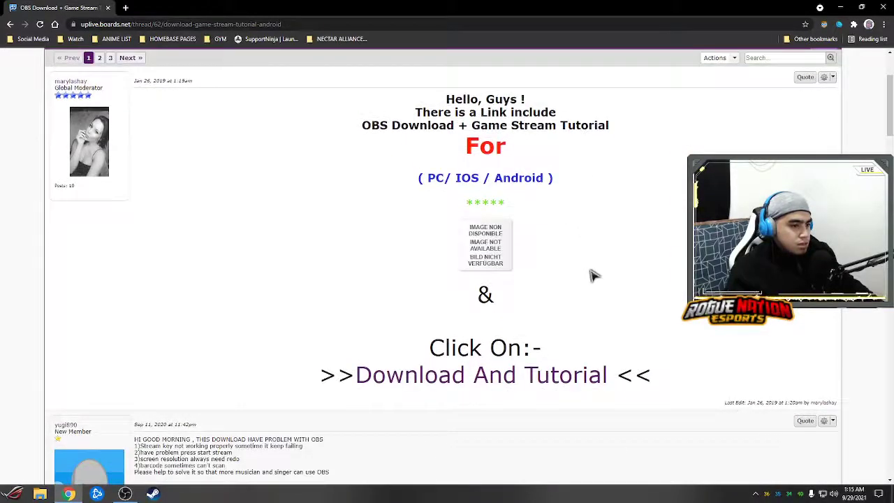
pyautogui.click(501, 377)
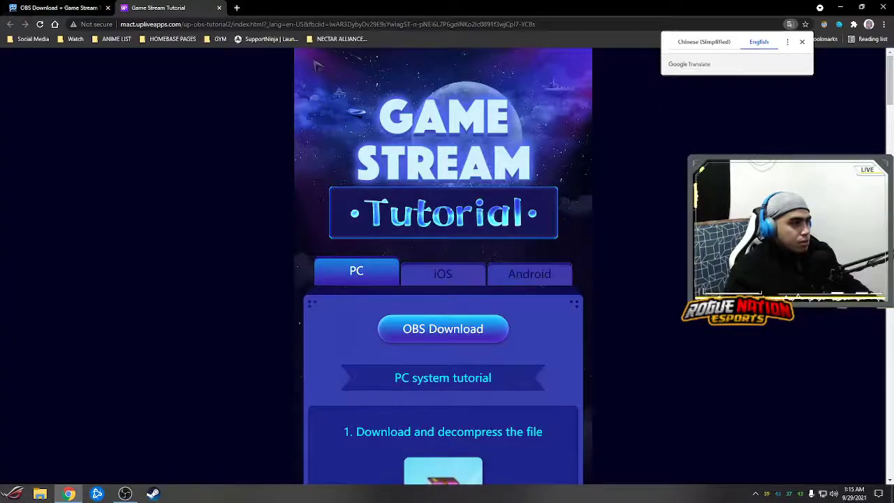
# - Look through the PC instructions and troubleshooting entries on the Game Stream Tutorial page
pyautogui.scroll(-2, 187, 66)
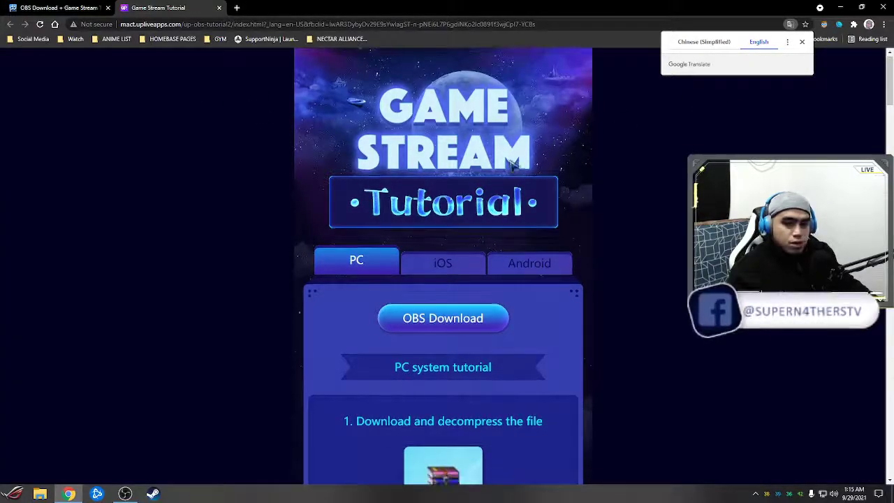
pyautogui.scroll(-2, 485, 160)
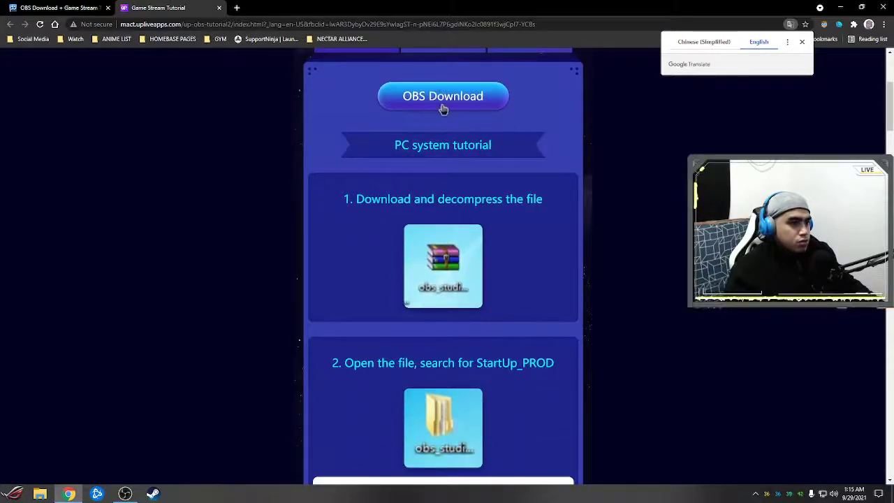
pyautogui.scroll(-3, 443, 107)
pyautogui.scroll(-18, 521, 162)
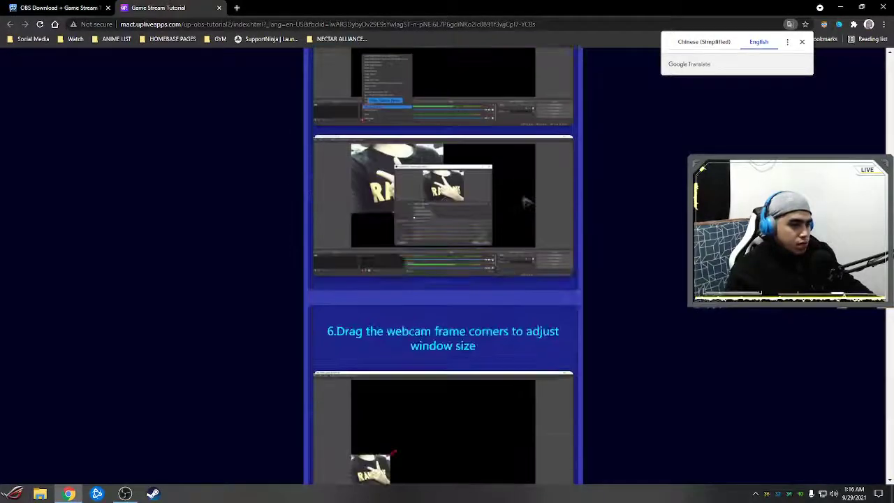
pyautogui.scroll(-15, 530, 207)
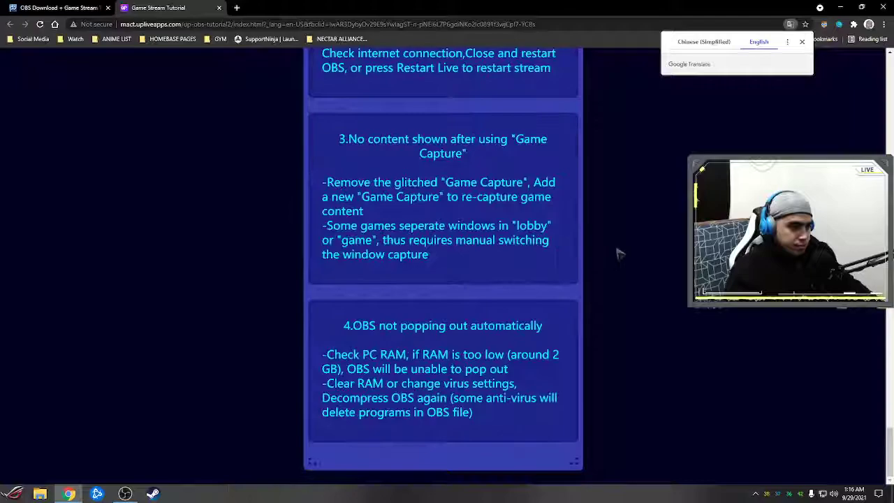
pyautogui.scroll(20, 594, 264)
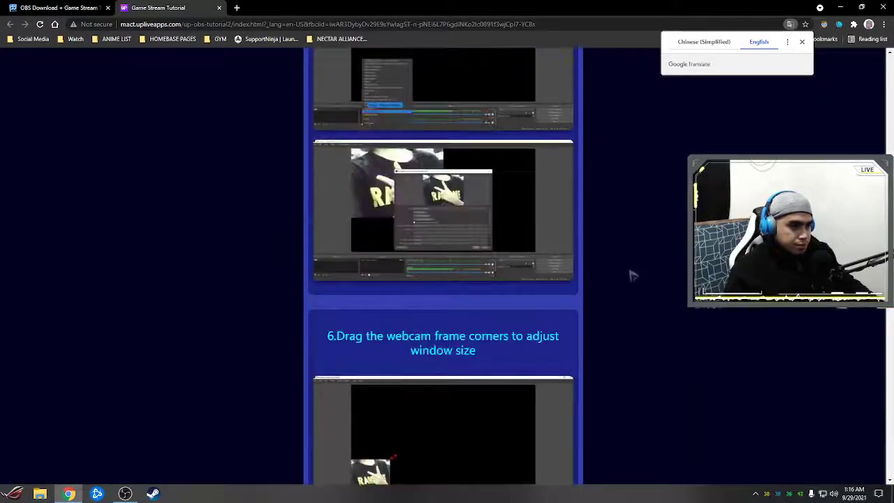
pyautogui.scroll(12, 594, 264)
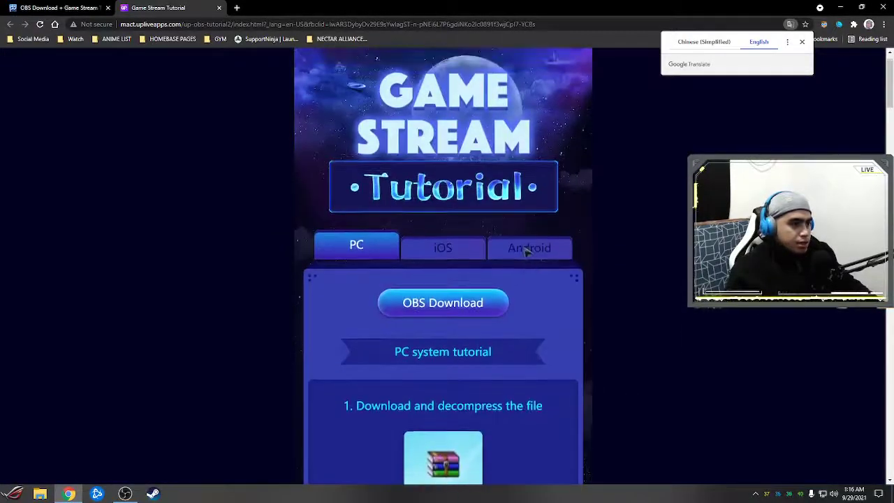
# - Start the OBS Download for PC, then cancel the duplicate download
pyautogui.click(453, 244)
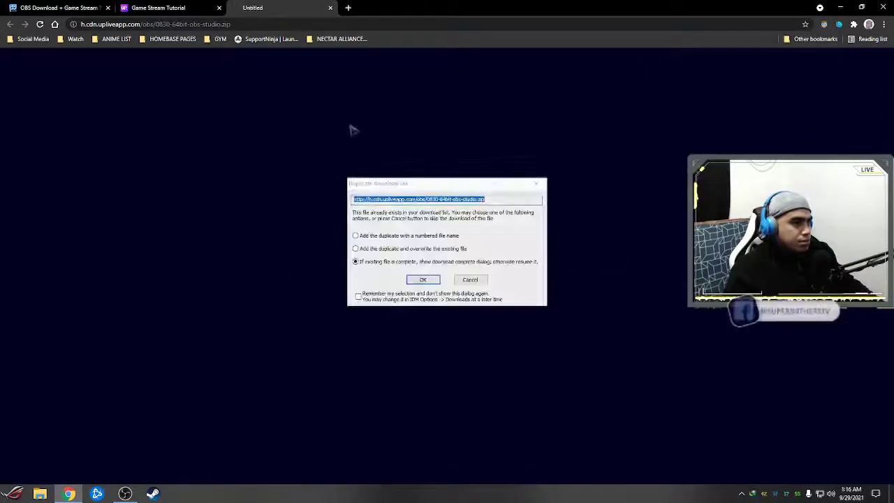
pyautogui.click(470, 279)
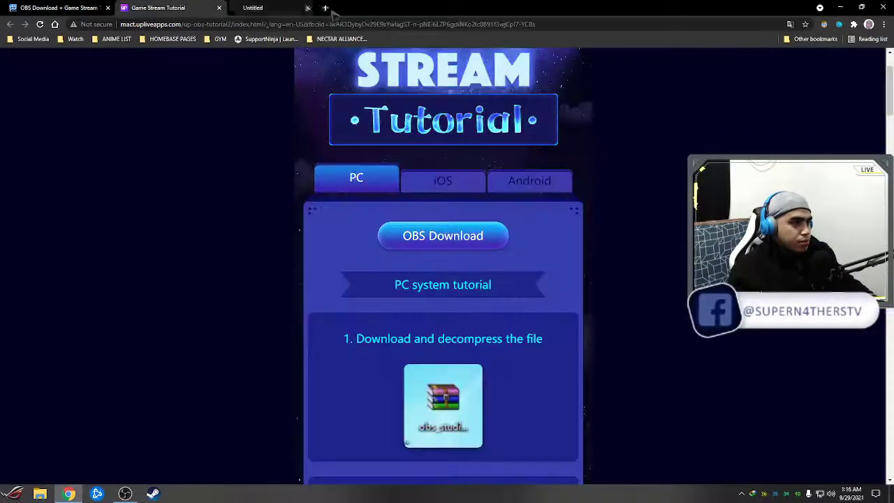
# - Inspect the 0830-64bit-obs-studio archive on the desktop, select its obs-studio-x64-UPLIVE folder, and close the archive
pyautogui.click(841, 9)
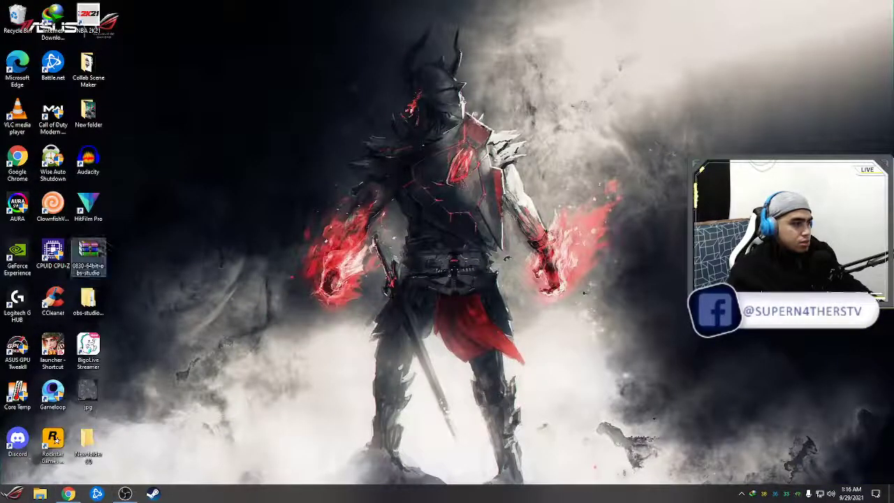
pyautogui.doubleClick(88, 255)
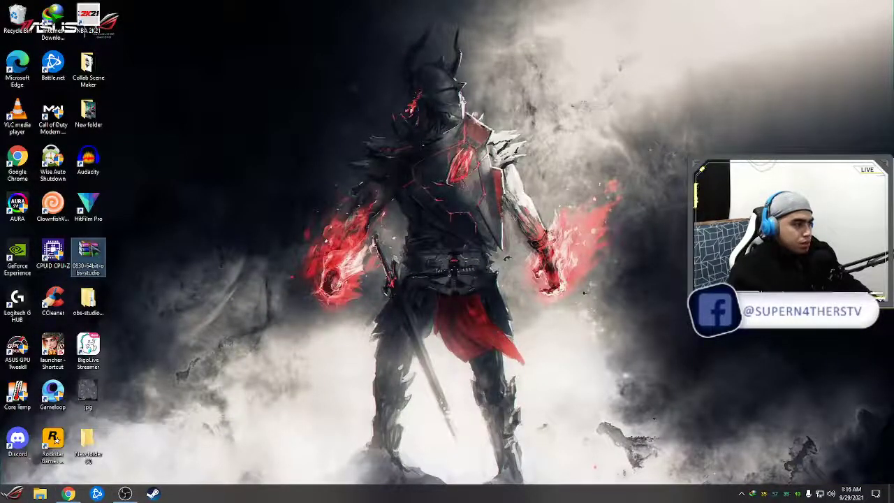
pyautogui.press('Escape')
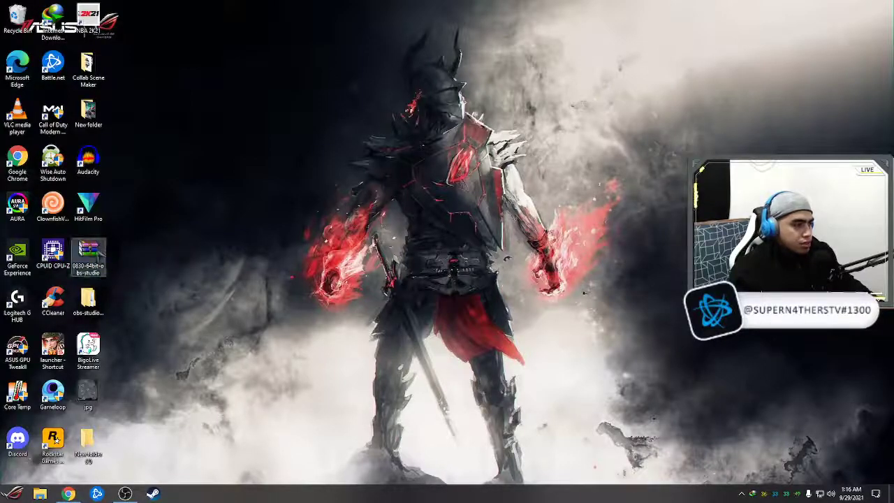
pyautogui.click(240, 244)
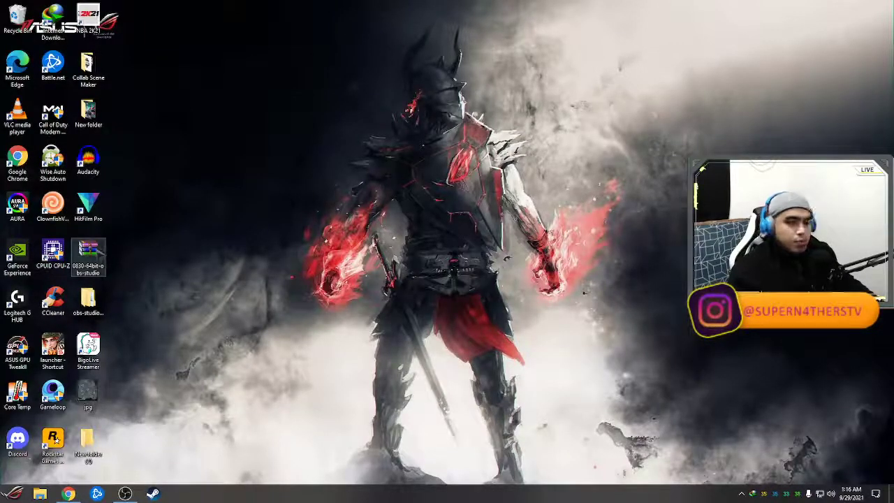
pyautogui.doubleClick(88, 253)
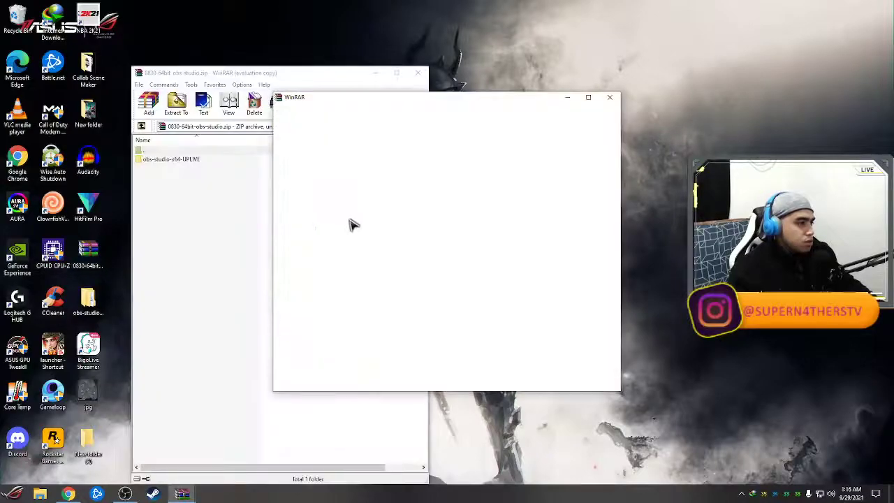
pyautogui.click(183, 160)
pyautogui.click(612, 96)
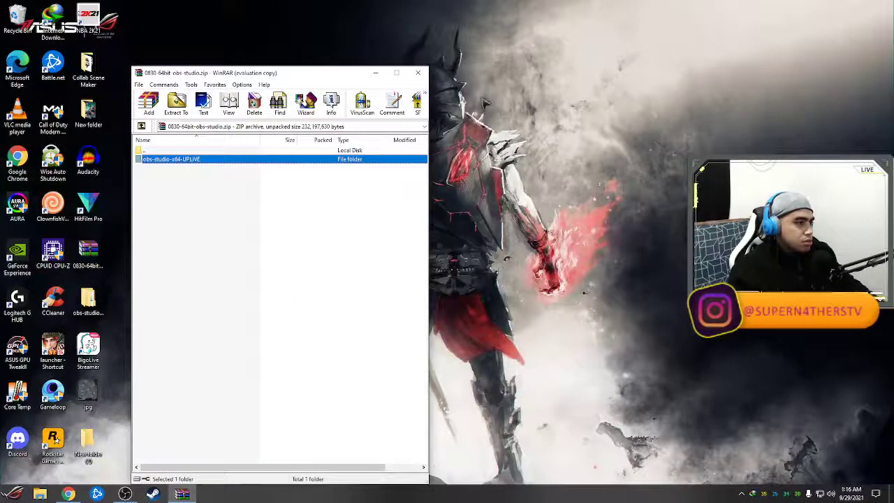
pyautogui.click(418, 73)
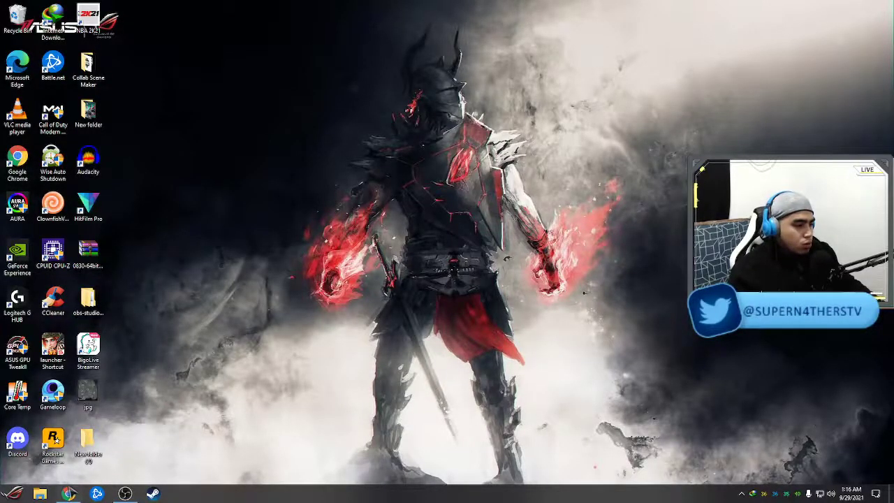
# - Return to the browser and open the Google home page in a new tab
pyautogui.click(68, 494)
pyautogui.click(237, 8)
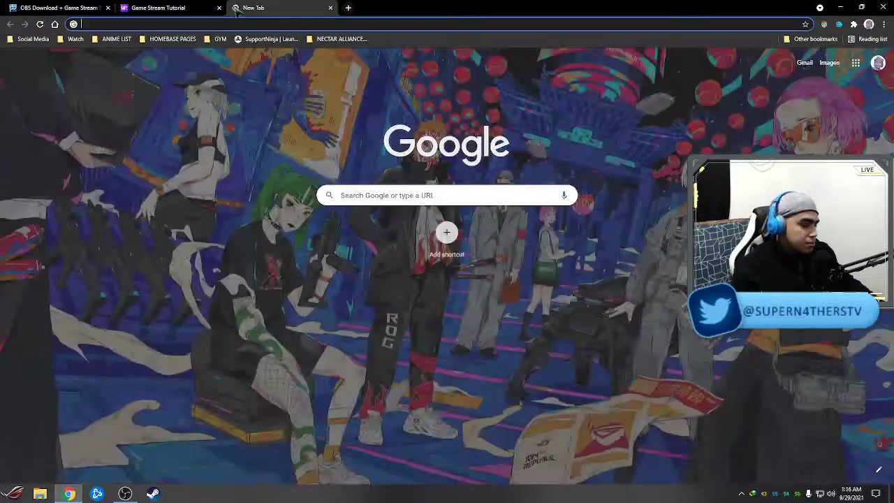
pyautogui.write('g')
pyautogui.press('BackSpace')
pyautogui.press('BackSpace')
pyautogui.write('obs')
pyautogui.press('BackSpace')
pyautogui.press('BackSpace')
pyautogui.press('BackSpace')
pyautogui.write('google')
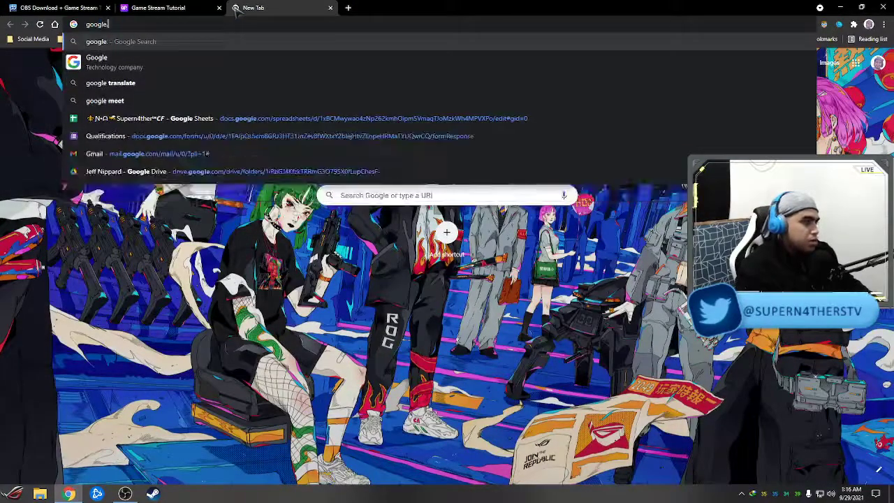
pyautogui.press('Return')
# - Search Google for "obs", view the Windows download on the Open Broadcaster Software site, and close that page
pyautogui.write('obs')
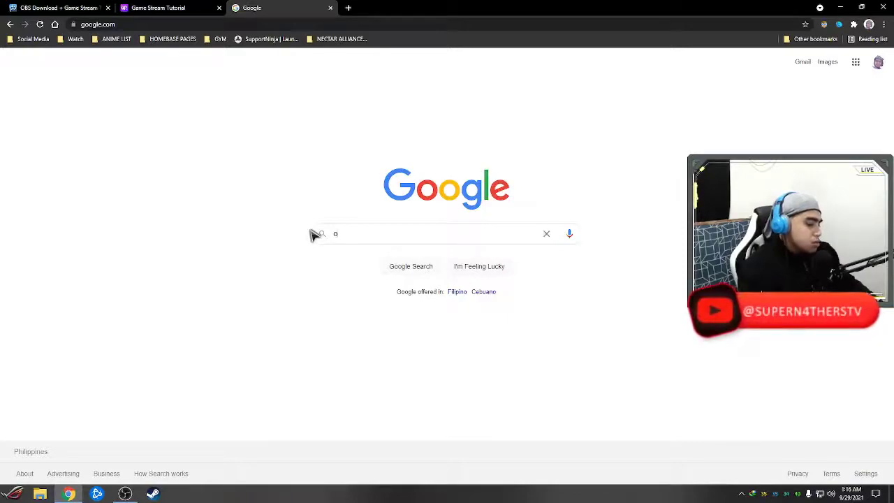
pyautogui.press('Return')
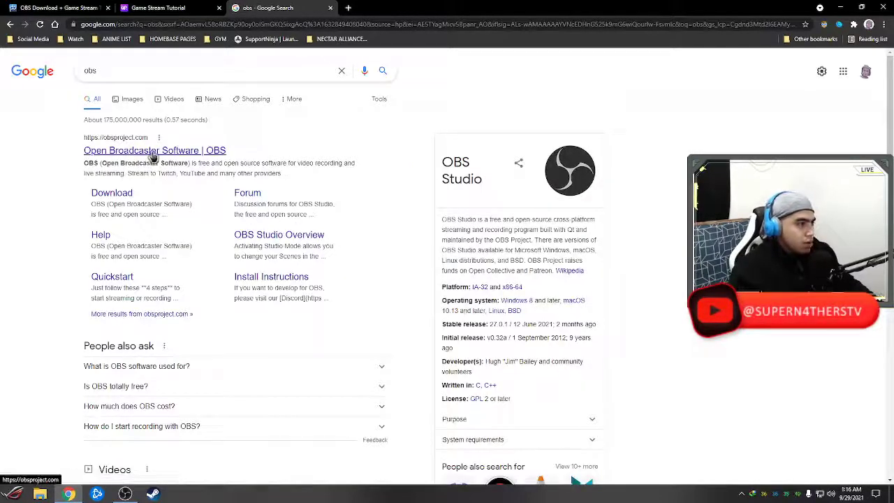
pyautogui.click(153, 155)
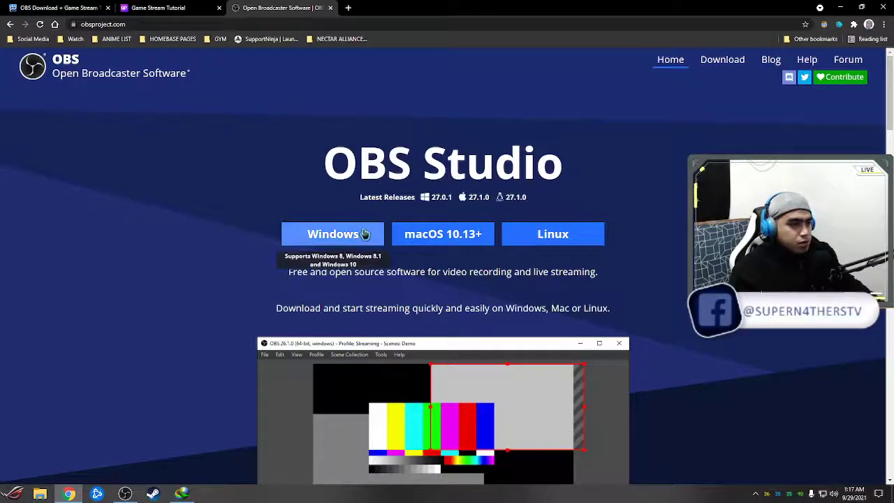
pyautogui.click(330, 8)
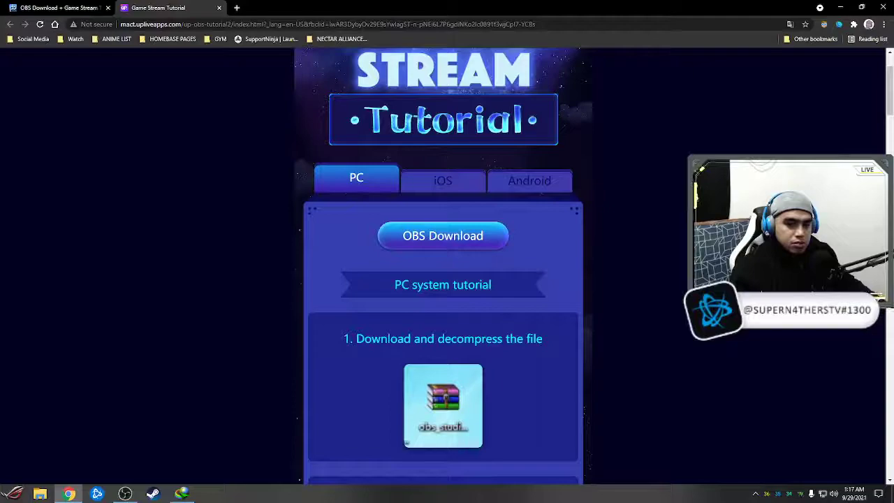
pyautogui.moveTo(128, 495)
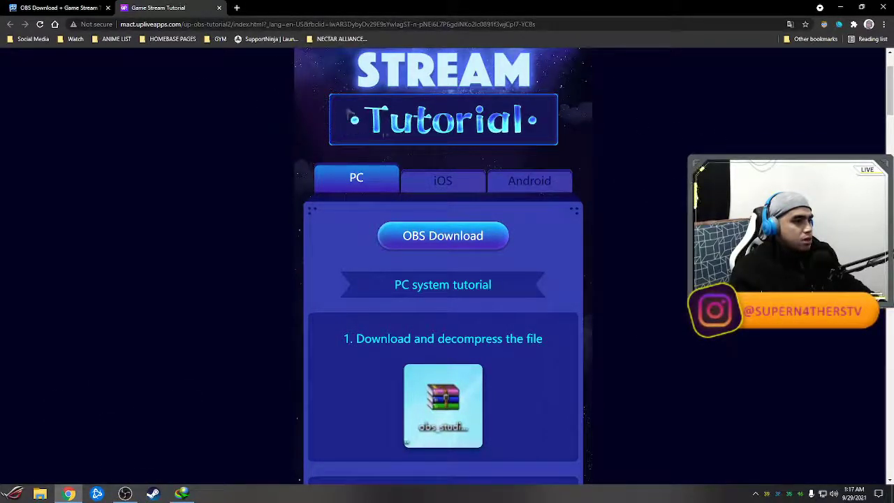
# - Close the Game Stream Tutorial page, minimize the browser, and cancel the Internet Download Manager update
pyautogui.click(219, 8)
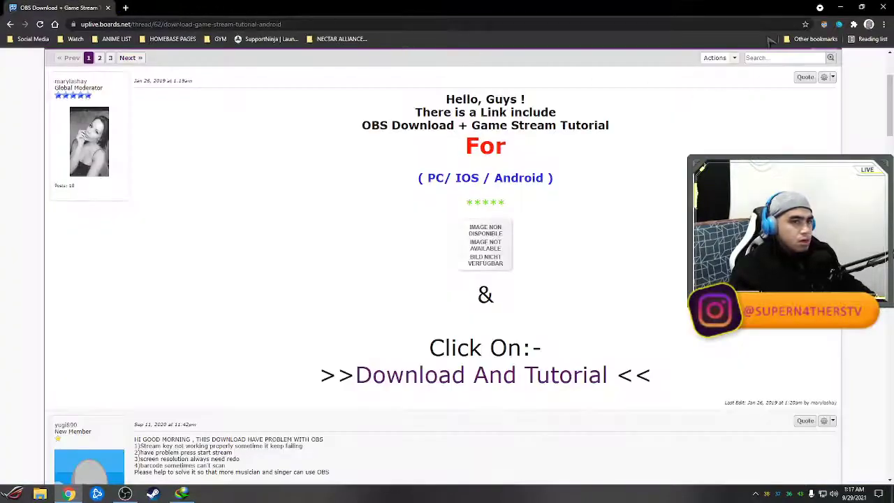
pyautogui.click(840, 7)
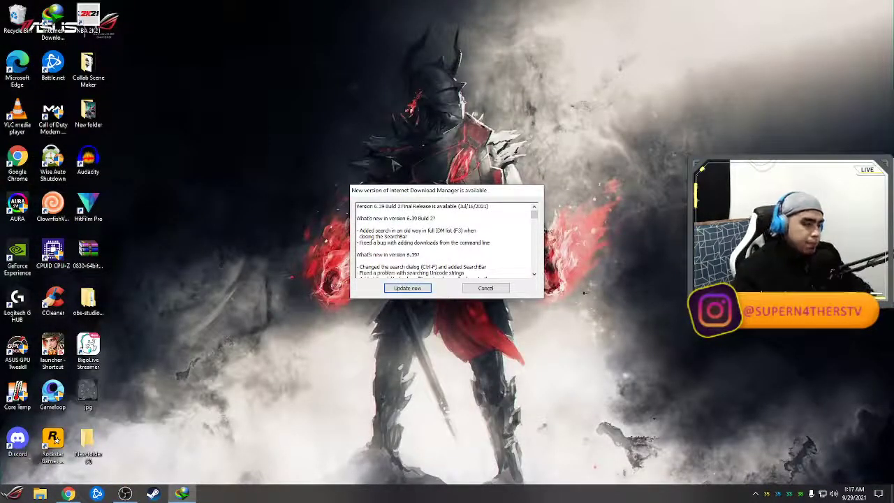
pyautogui.click(491, 288)
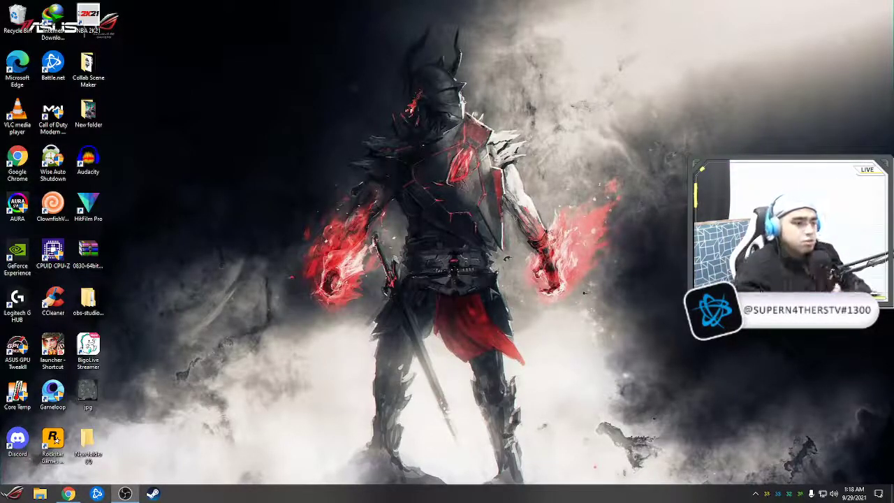
# - Open the obs-studio-x64-UPLIVE folder from the desktop and bring its window in front of the running OBS
pyautogui.doubleClick(88, 300)
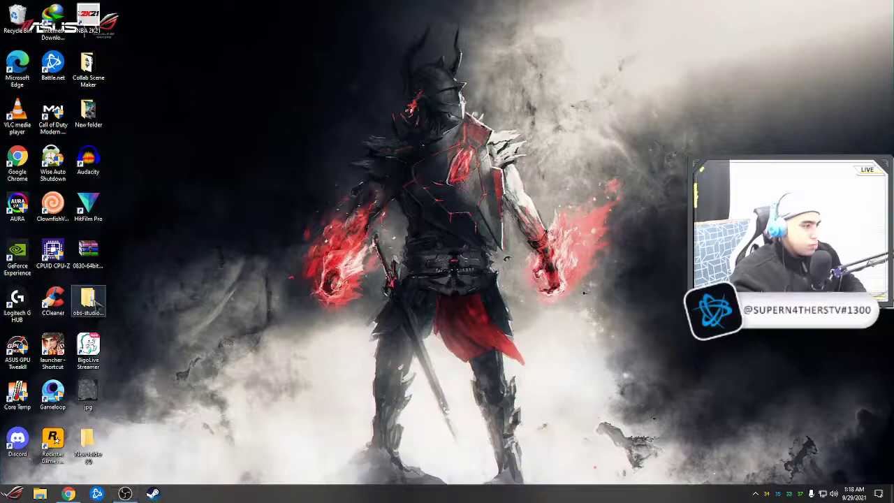
pyautogui.click(124, 494)
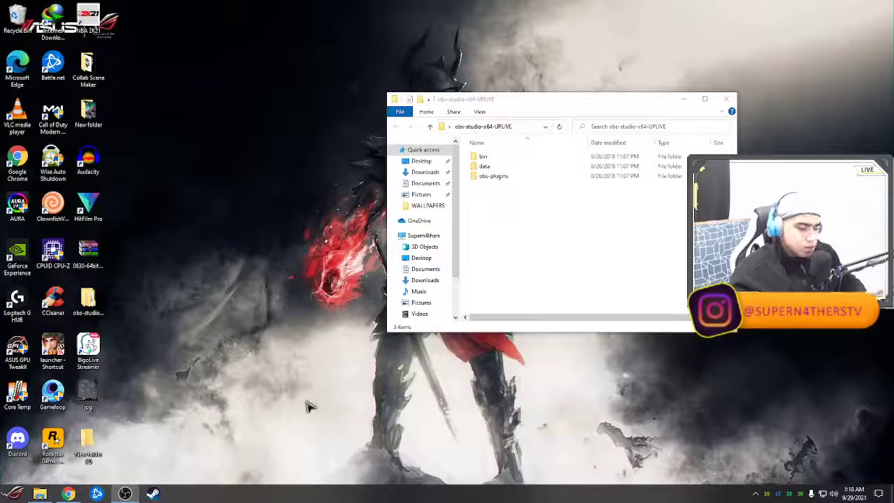
pyautogui.click(584, 242)
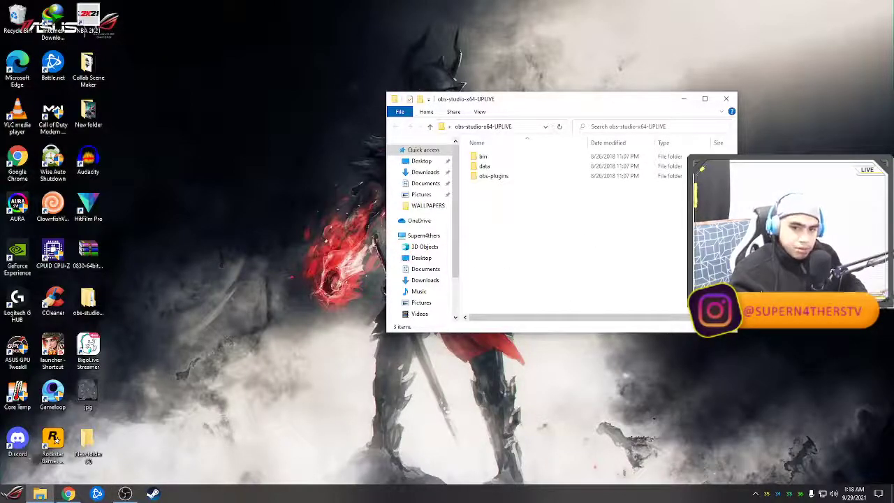
pyautogui.hotkey('alt', 'Tab')
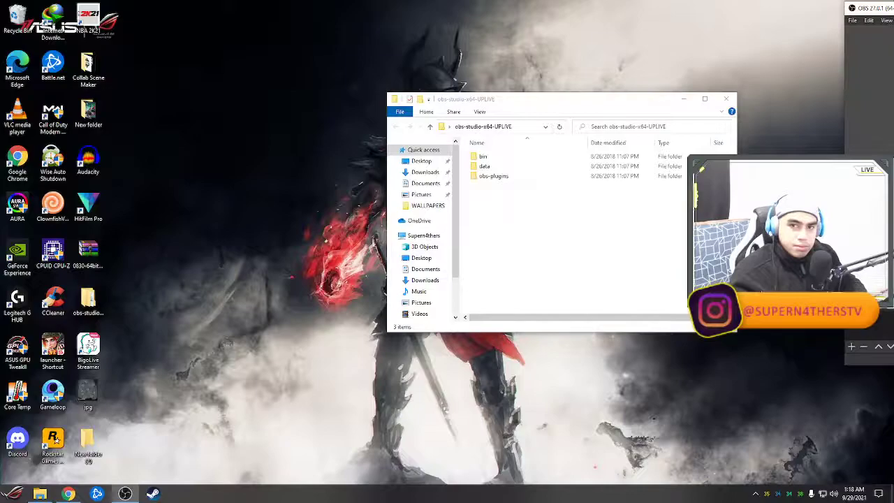
pyautogui.click(559, 244)
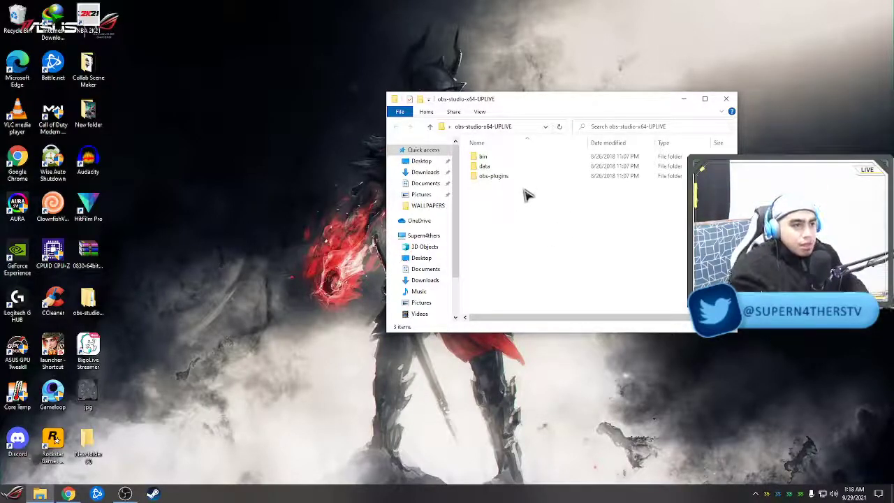
# - Run StartUp_PROD as administrator from the 64bit folder inside bin
pyautogui.doubleClick(511, 157)
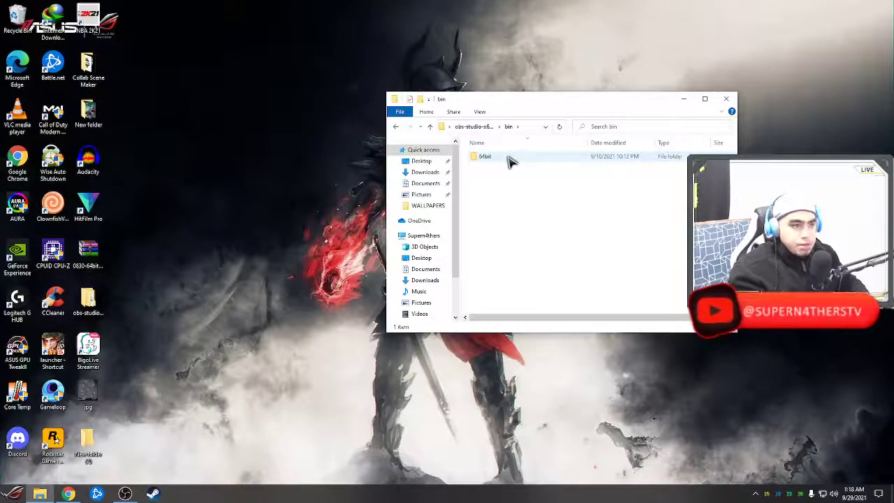
pyautogui.doubleClick(510, 158)
pyautogui.scroll(-8, 537, 208)
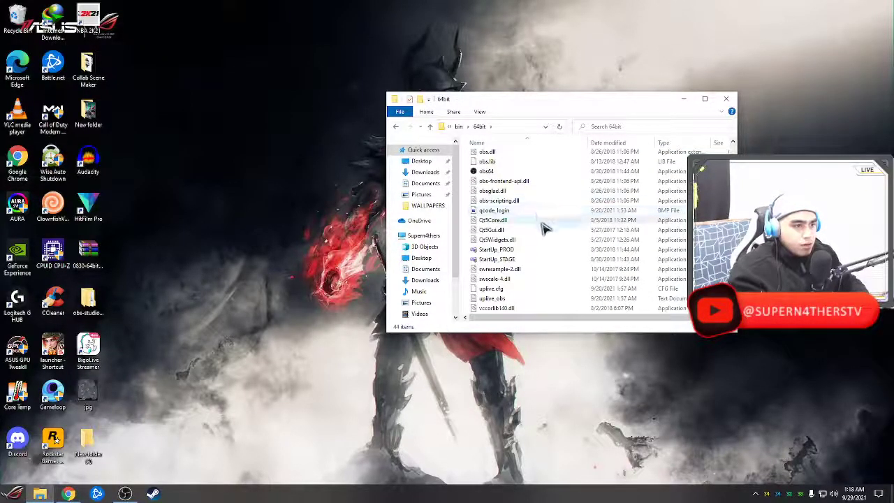
pyautogui.click(534, 252)
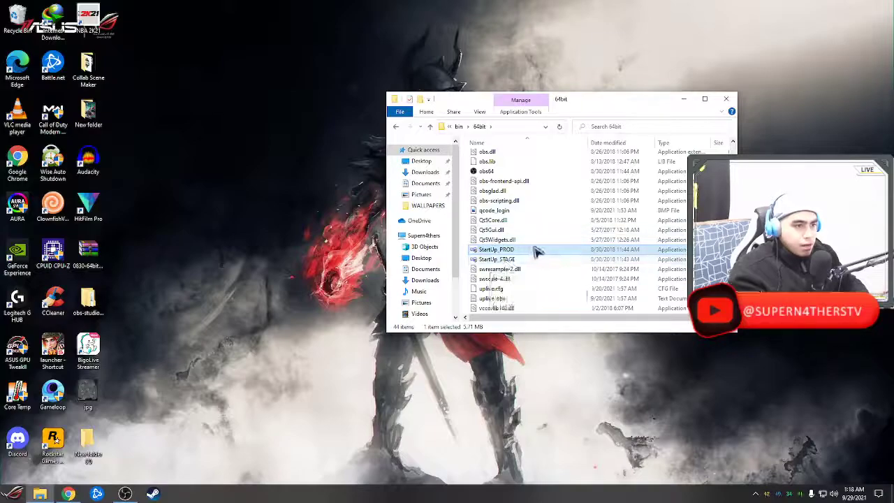
pyautogui.rightClick(532, 250)
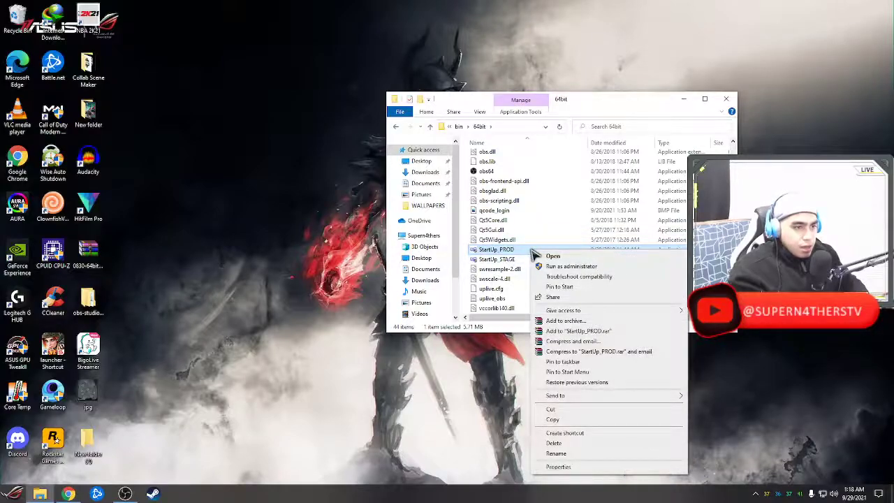
pyautogui.click(570, 269)
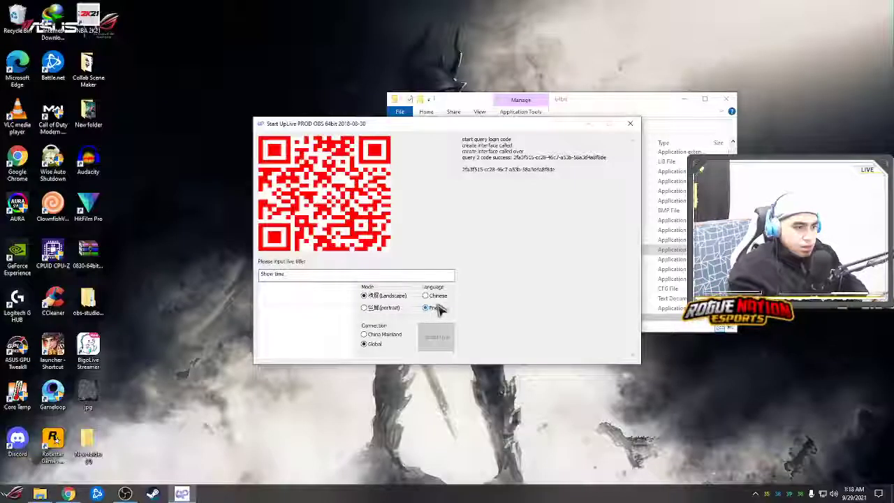
# - Replace the live title with "SL TEST STREAM" in the Uplive launcher
pyautogui.click(345, 273)
pyautogui.moveTo(345, 274); pyautogui.dragTo(241, 279)
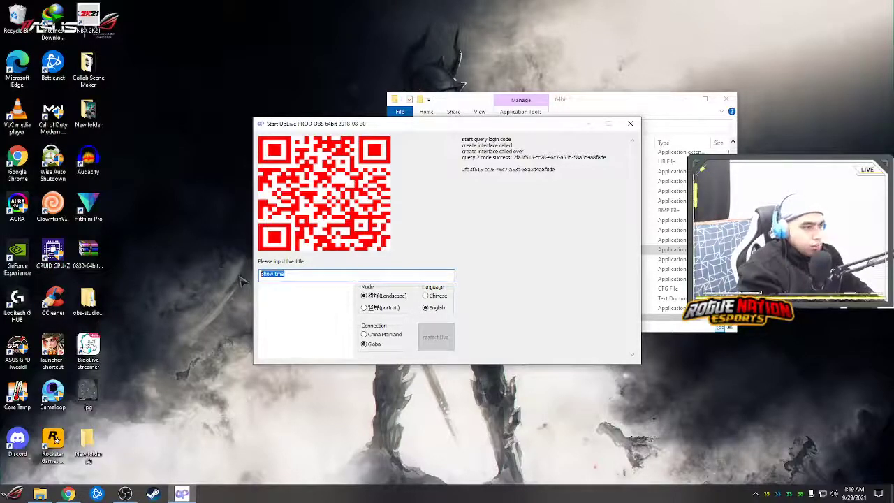
pyautogui.write('SL TEST STREAM')
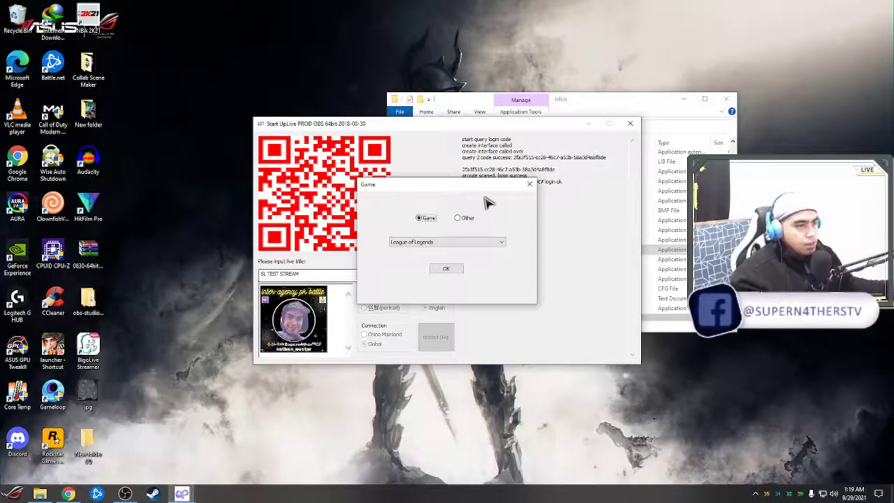
# - Set the live category to Other, confirm it, and cancel launching a second OBS instance
pyautogui.click(460, 243)
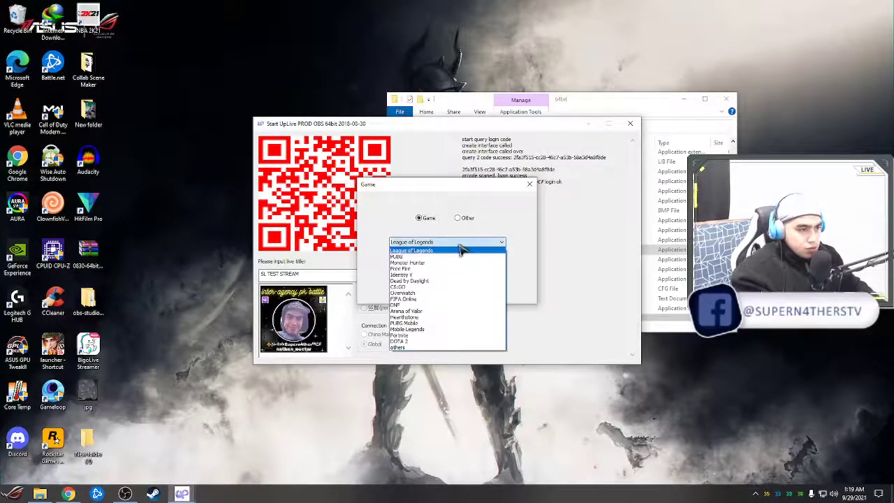
pyautogui.click(419, 250)
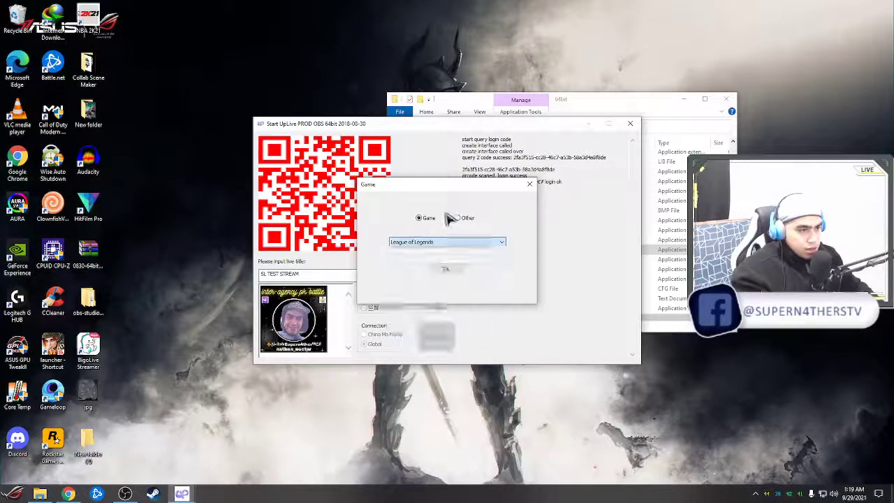
pyautogui.click(458, 218)
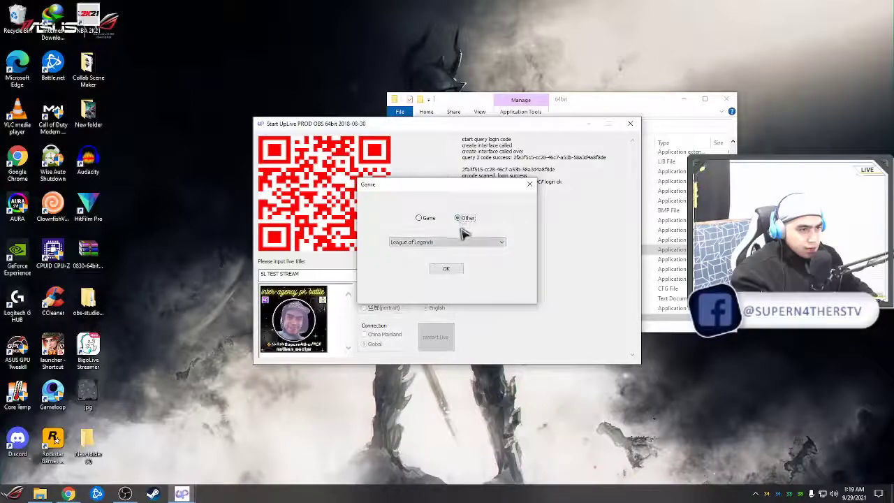
pyautogui.click(456, 269)
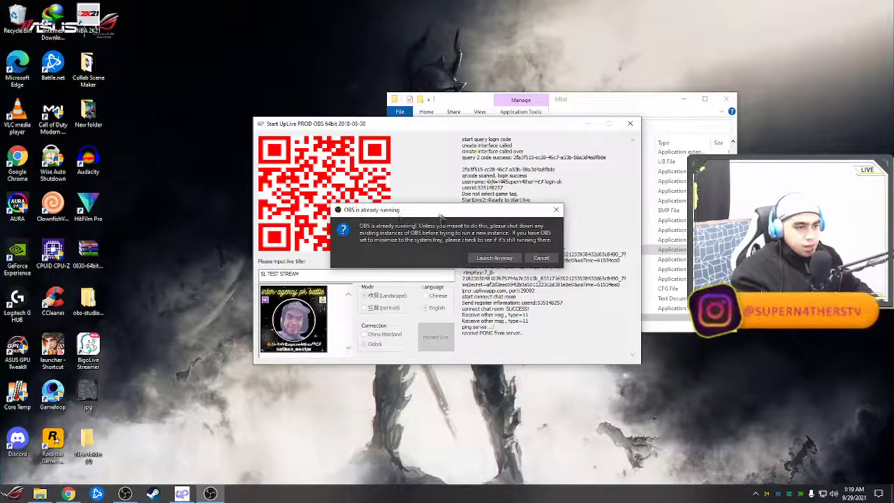
pyautogui.click(544, 258)
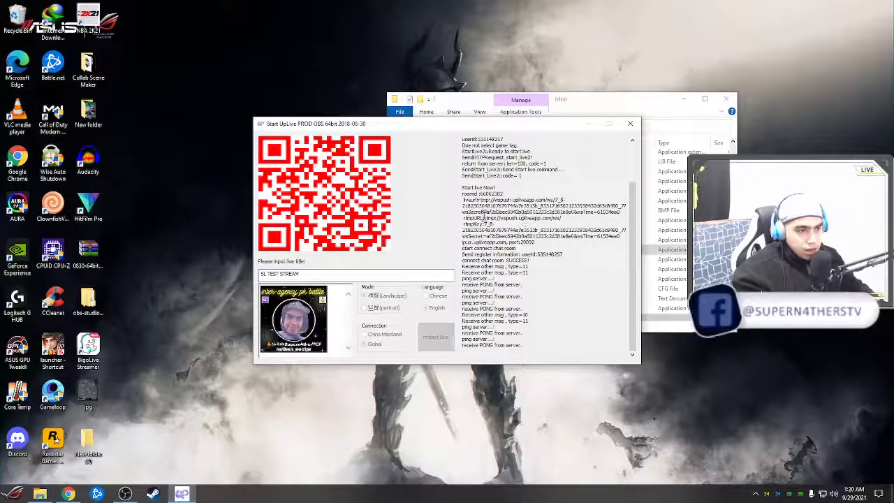
# - Copy the rtmpURL and rtmpKey stream key lines from the launcher log into a new Notepad note and reposition its window
pyautogui.moveTo(462, 218); pyautogui.dragTo(628, 238)
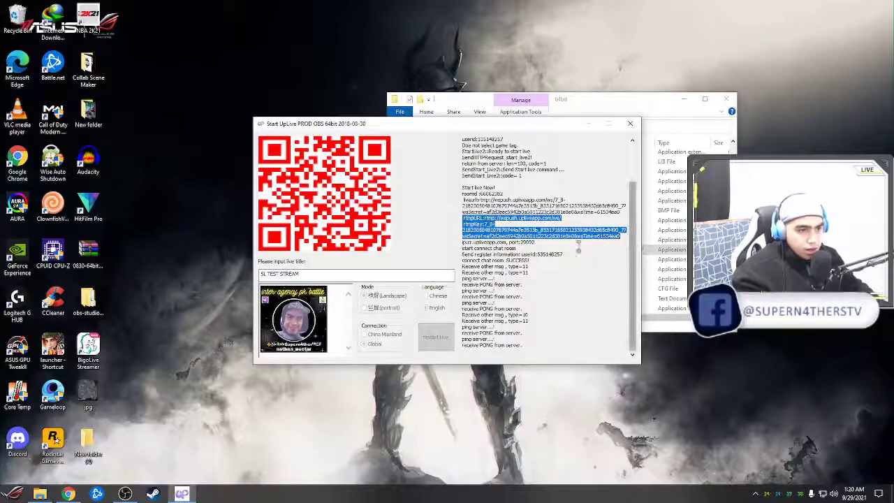
pyautogui.press('super')
pyautogui.write('notepad')
pyautogui.press('Return')
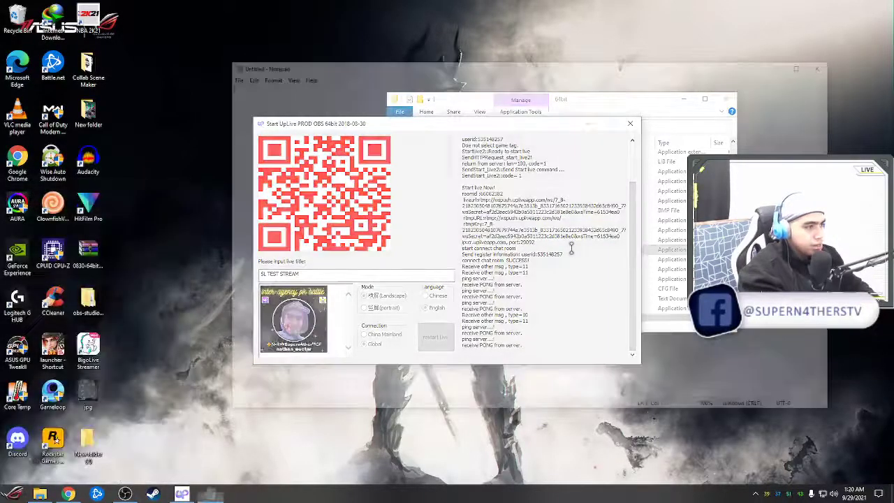
pyautogui.hotkey('ctrl', 'v')
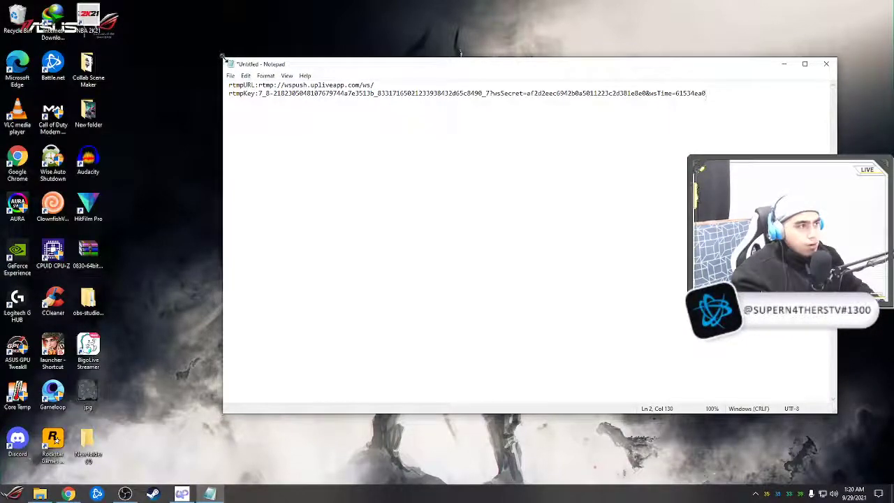
pyautogui.hotkey('ctrl', 'a')
pyautogui.click(327, 137)
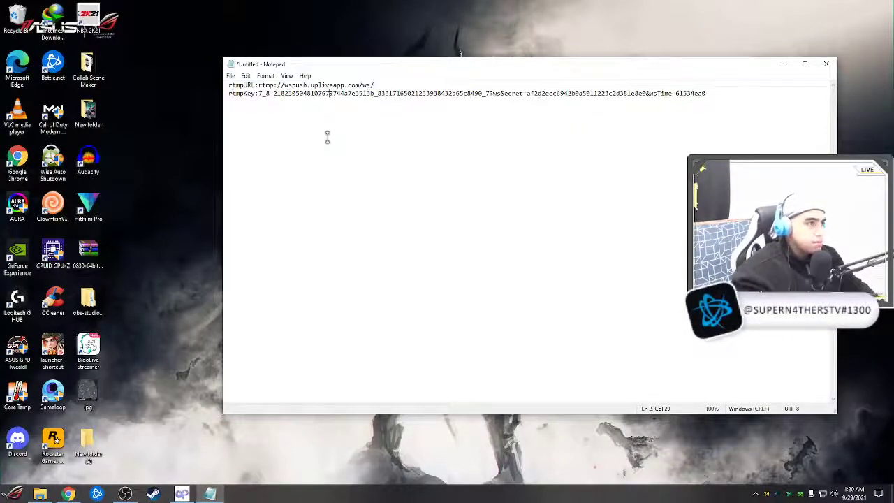
pyautogui.moveTo(445, 67); pyautogui.dragTo(347, 77)
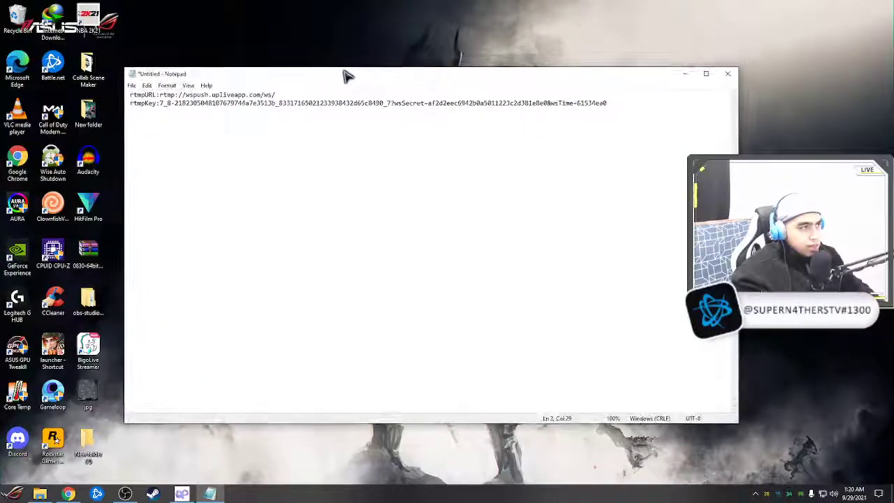
# - Examine where the stream key begins and ends on the rtmpKey line of the note
pyautogui.moveTo(165, 105); pyautogui.dragTo(168, 106)
pyautogui.press('Right')
pyautogui.press('Right')
pyautogui.press('Right')
pyautogui.press('Right')
pyautogui.press('Right')
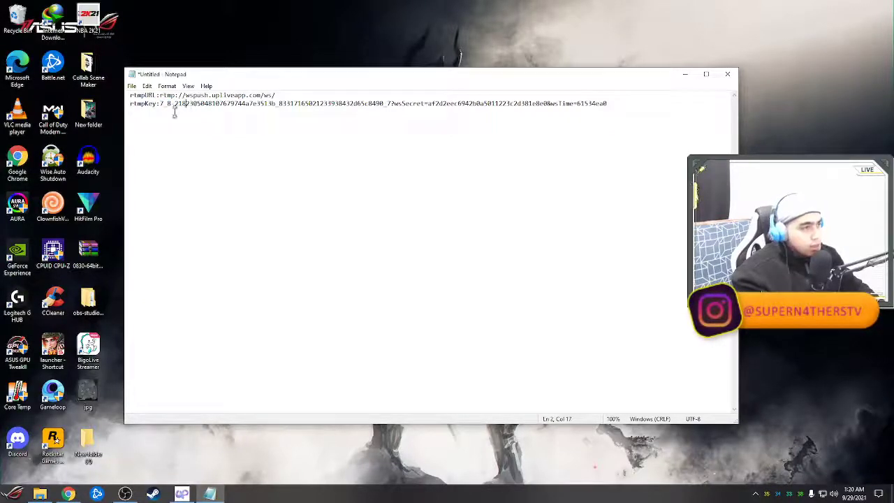
pyautogui.click(609, 115)
pyautogui.moveTo(618, 104); pyautogui.dragTo(180, 104)
pyautogui.click(235, 138)
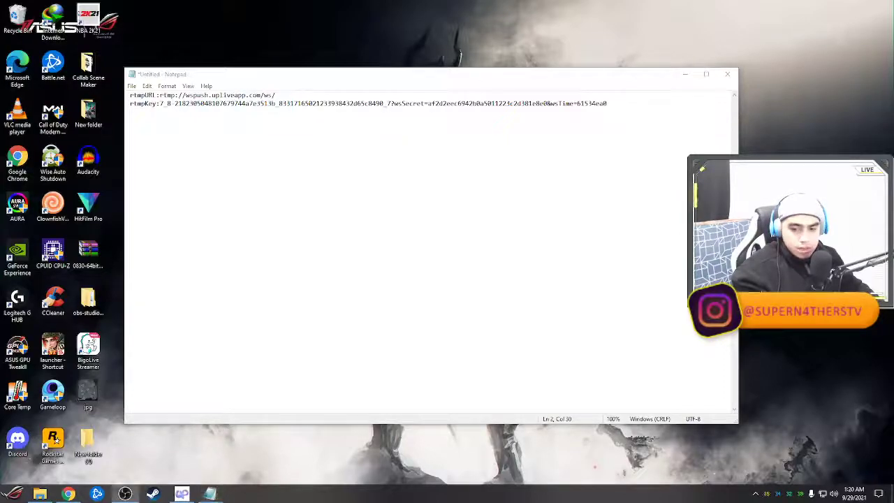
# - Open the Stream settings in OBS and compare the Server and Stream Key fields with the note's rtmpURL and rtmpKey lines
pyautogui.click(125, 493)
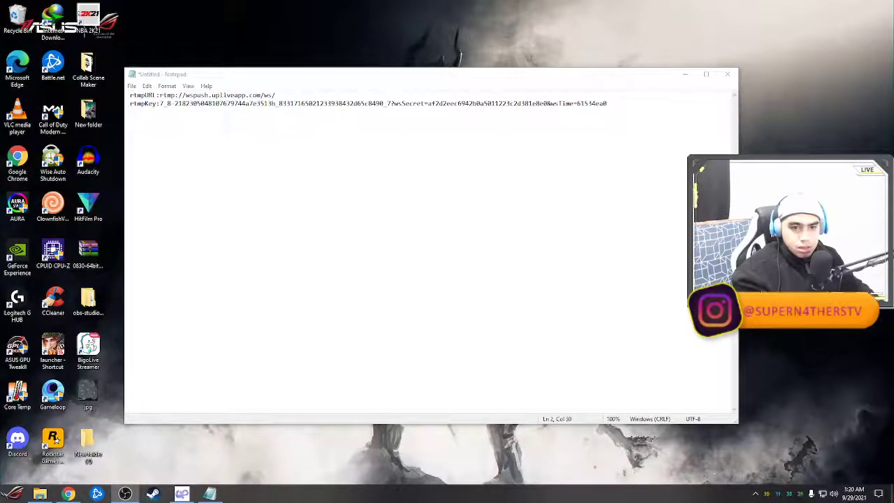
pyautogui.moveTo(893, 132); pyautogui.dragTo(529, 92)
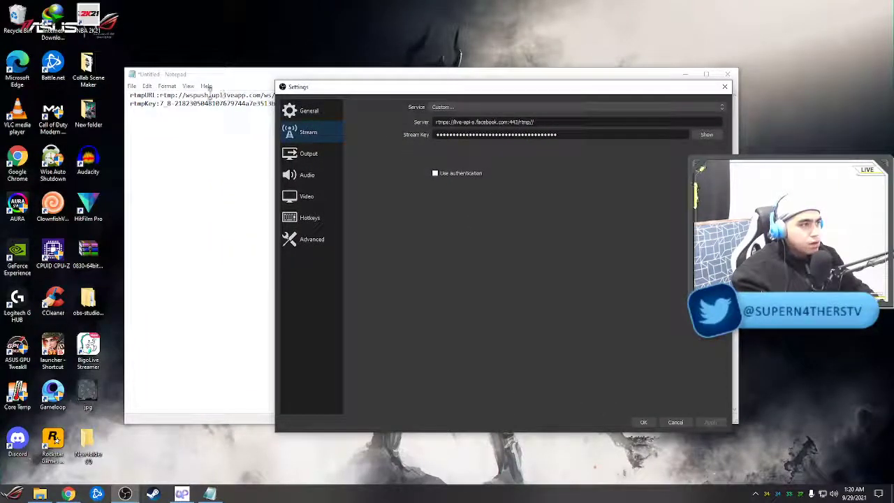
pyautogui.moveTo(286, 84); pyautogui.dragTo(254, 115)
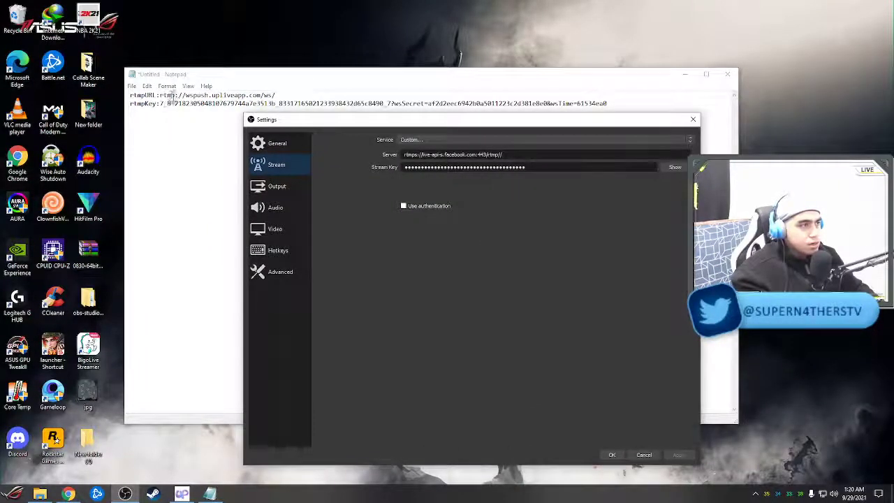
pyautogui.moveTo(138, 103); pyautogui.dragTo(275, 105)
pyautogui.hotkey('alt', 'Tab')
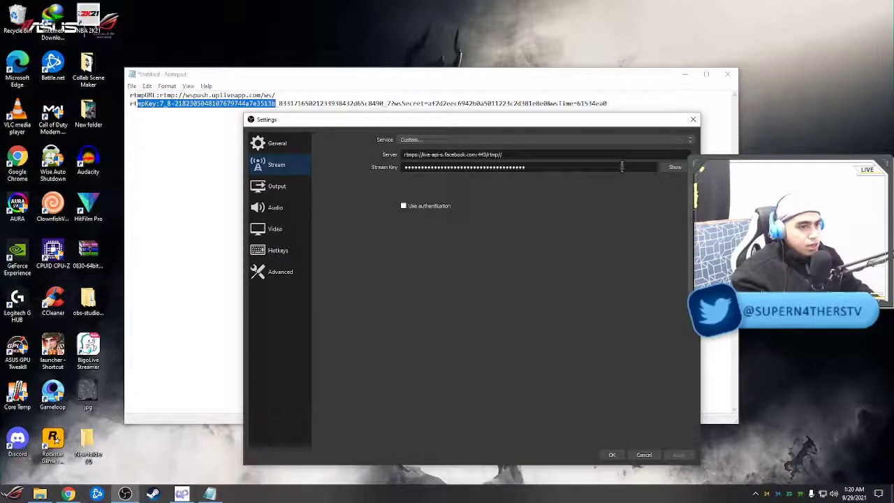
# - Close the Notepad note without saving it and close the OBS settings
pyautogui.click(706, 94)
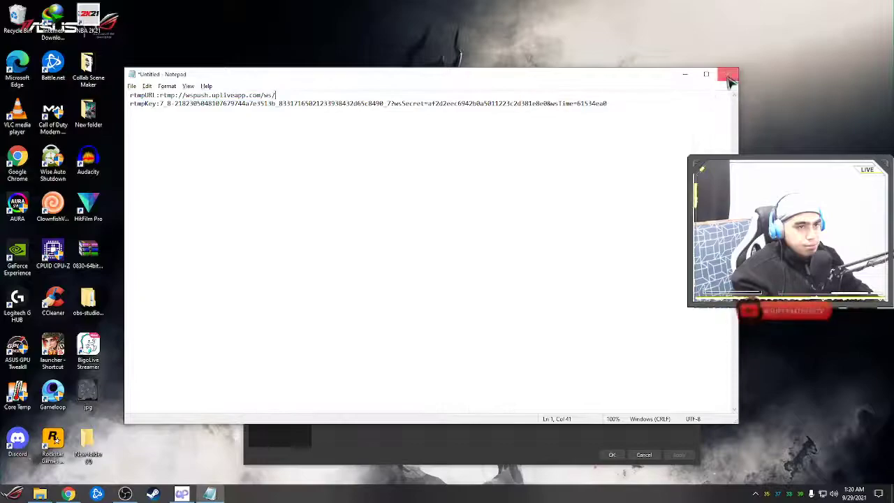
pyautogui.click(728, 82)
pyautogui.click(459, 248)
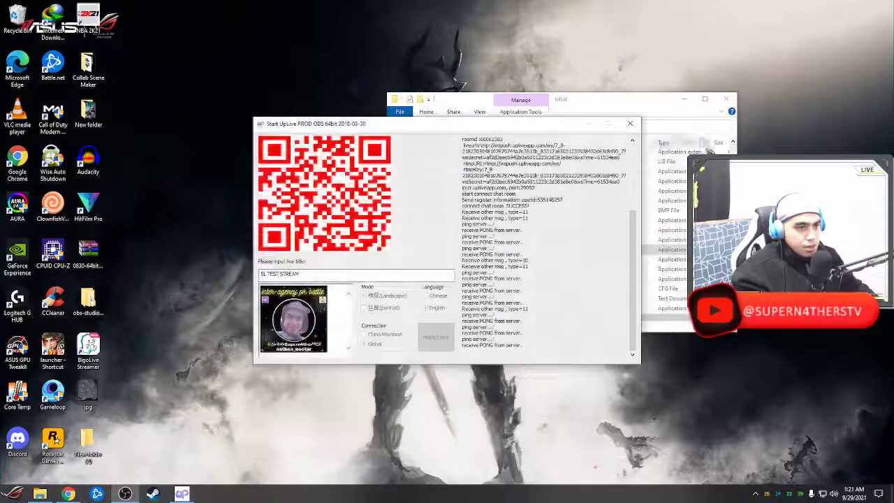
pyautogui.click(693, 119)
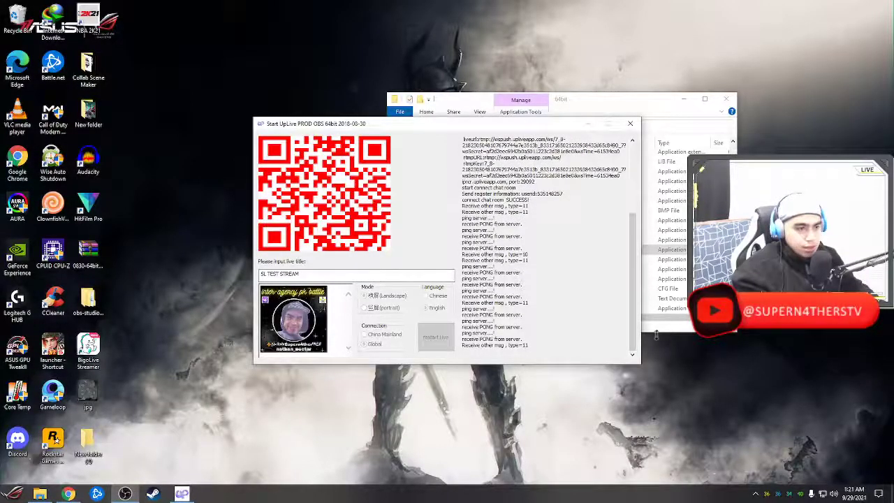
# - Review the launcher log from its start down to the rtmpURL and rtmpKey lines
pyautogui.click(563, 305)
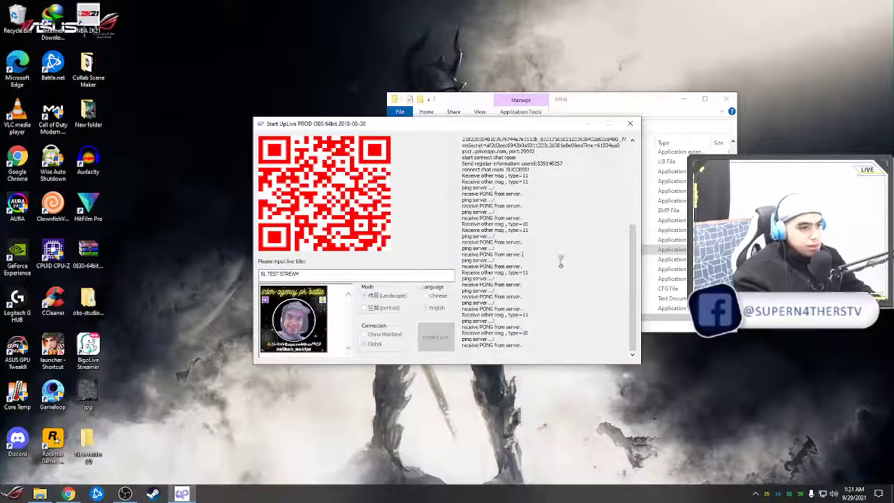
pyautogui.moveTo(626, 261); pyautogui.dragTo(628, 175)
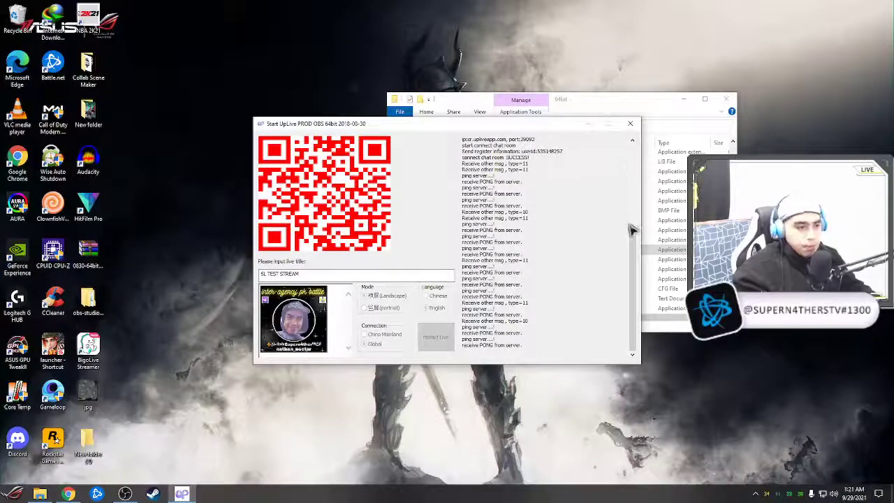
pyautogui.moveTo(631, 232); pyautogui.dragTo(632, 185)
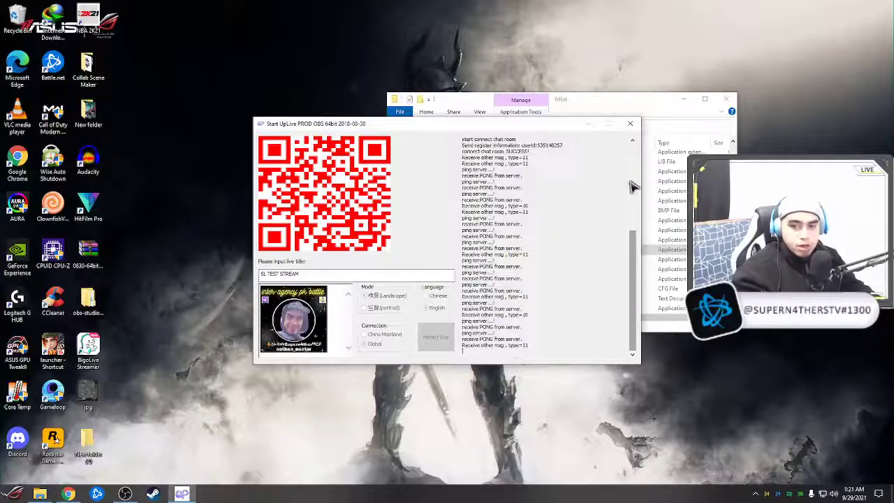
pyautogui.moveTo(632, 262); pyautogui.dragTo(632, 174)
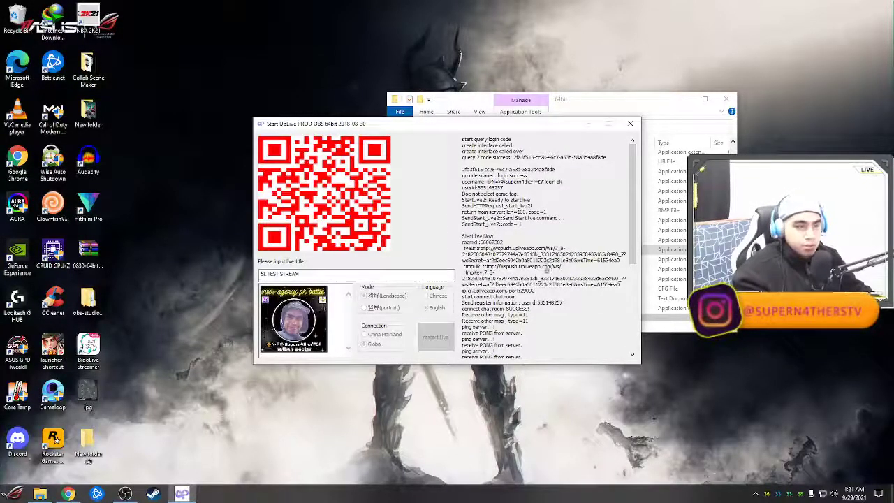
pyautogui.scroll(15, 489, 269)
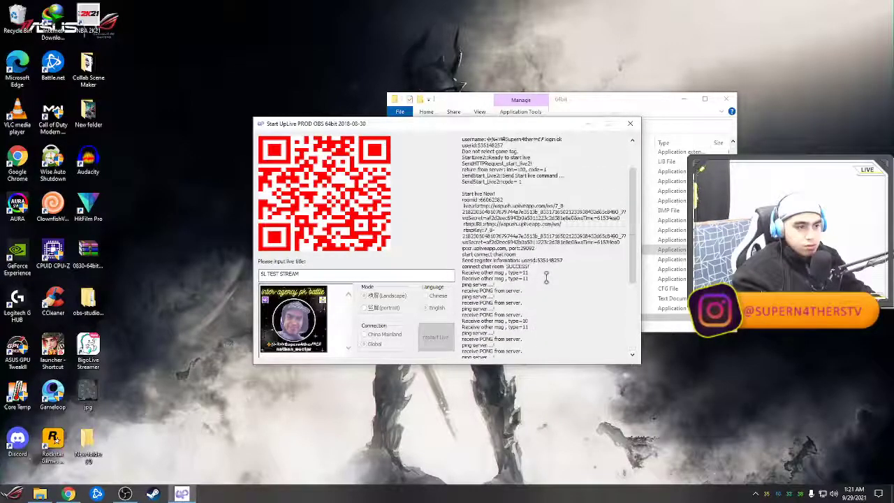